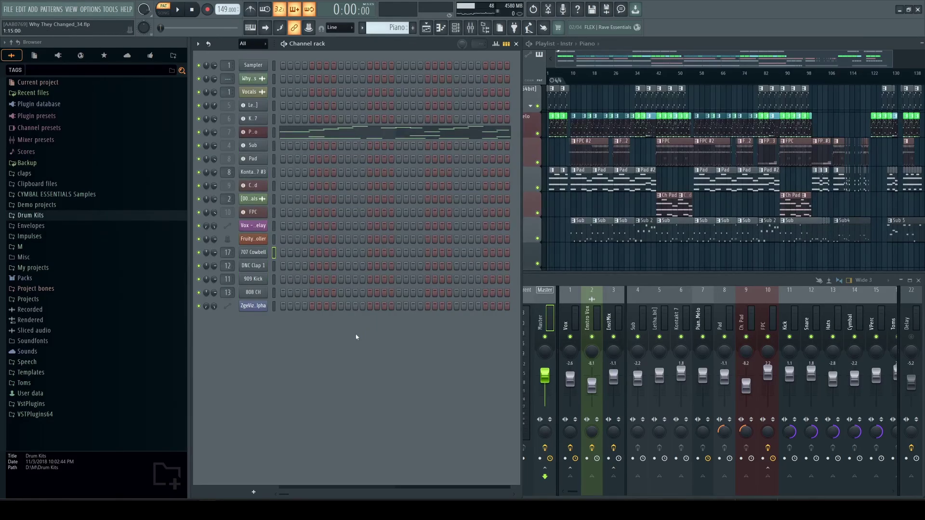
Set the Channel rack's channel button width to Size to fit.
left_click(198, 45)
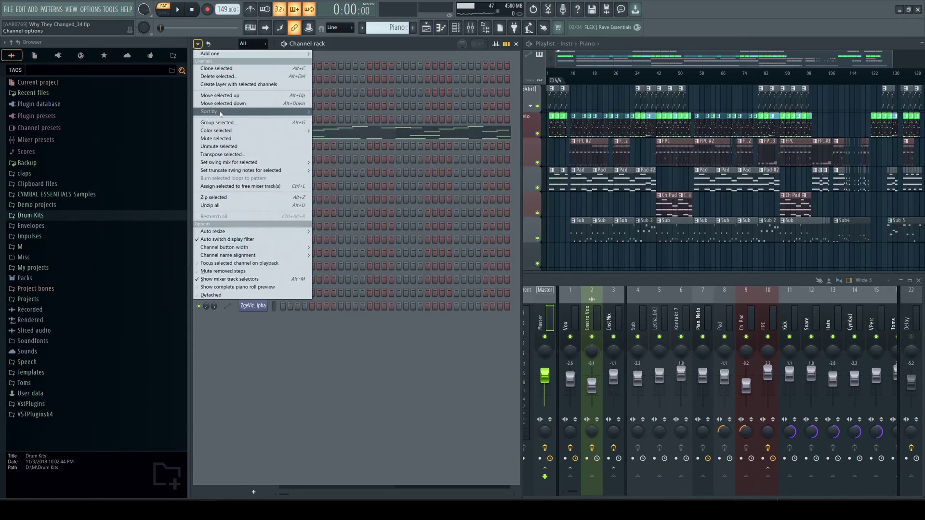
mouse_move(205, 52)
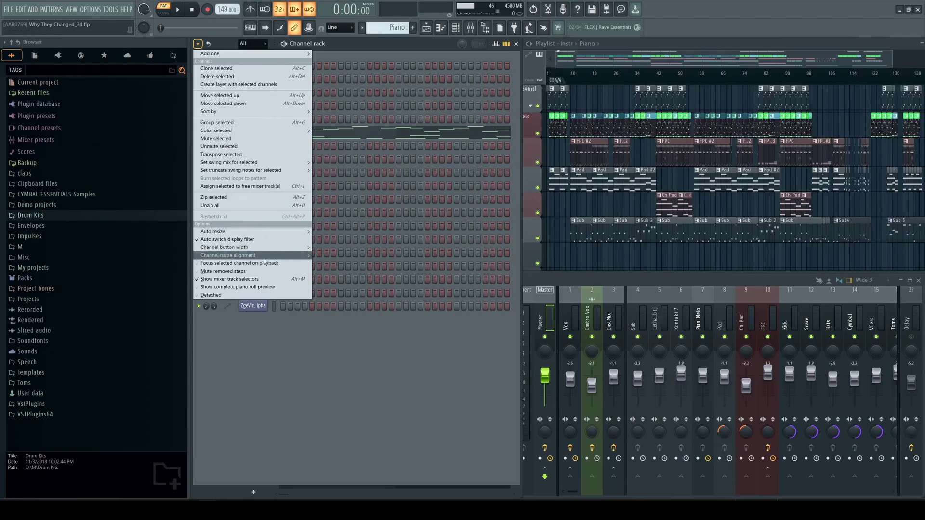
mouse_move(264, 258)
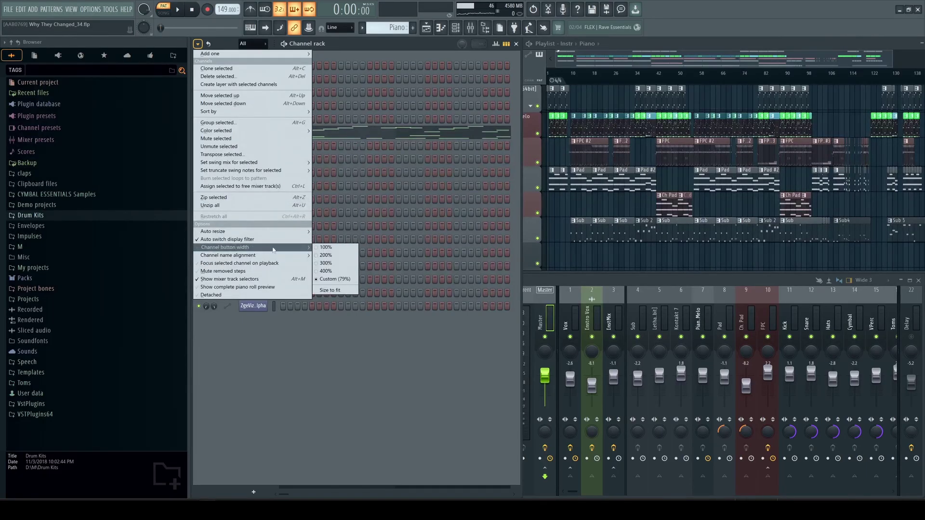
left_click(333, 291)
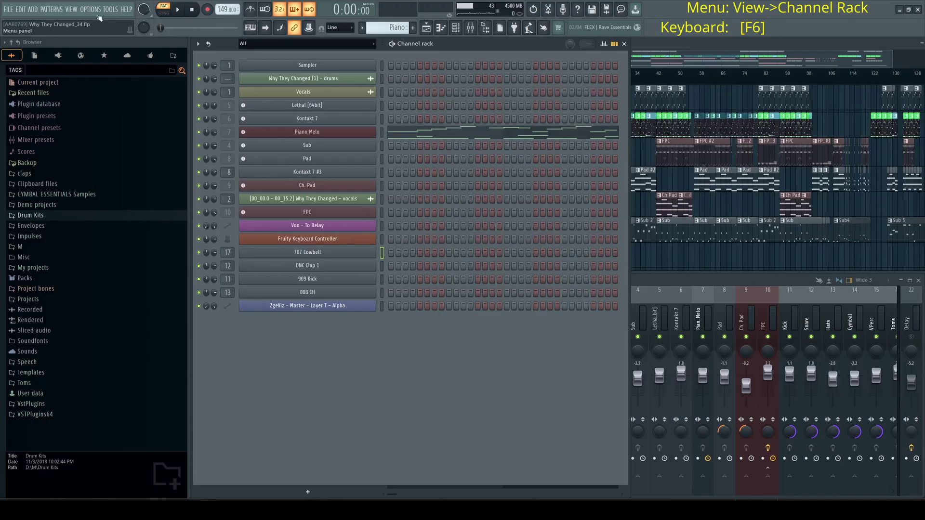
Hide the Channel rack and bring it back into view, twice in a row.
left_click(68, 9)
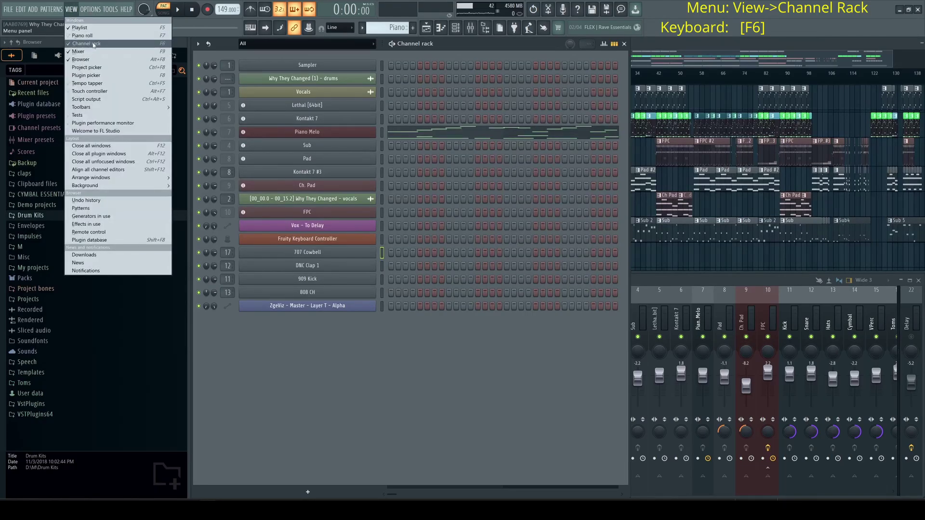
left_click(341, 362)
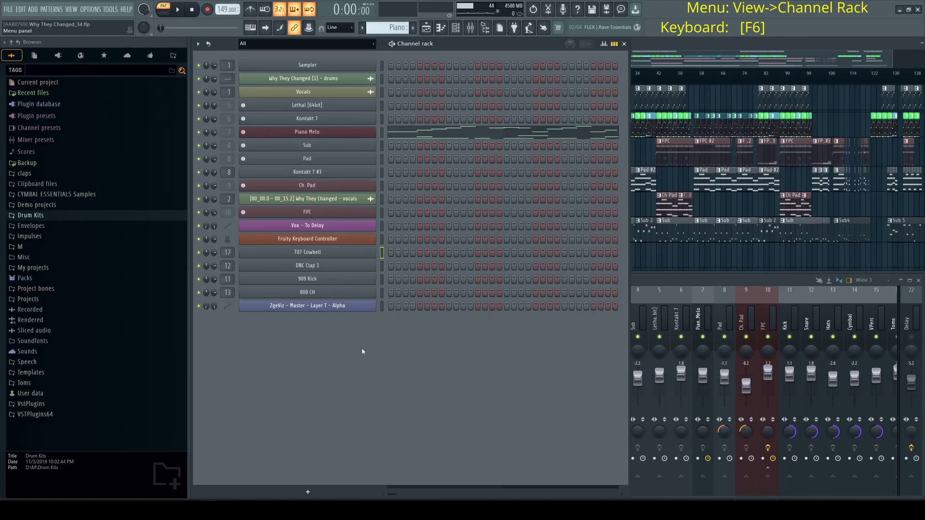
left_click(458, 34)
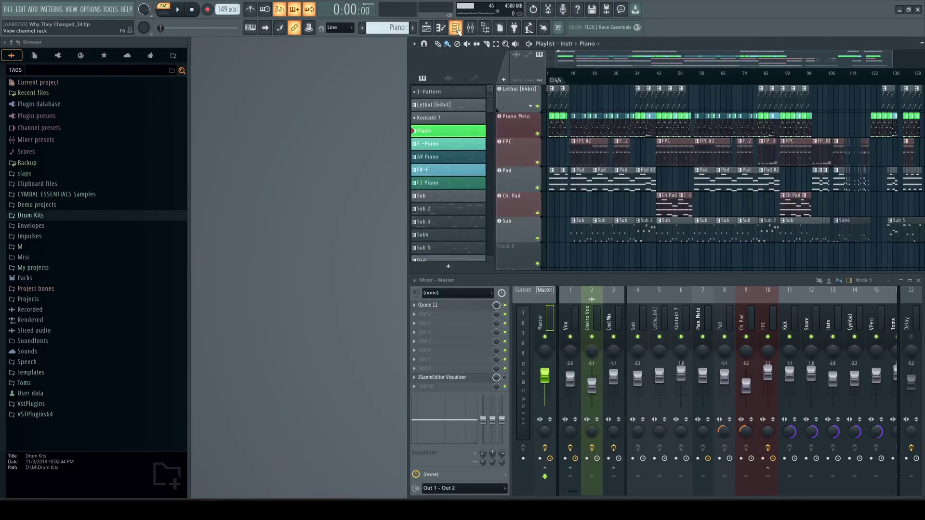
left_click(458, 32)
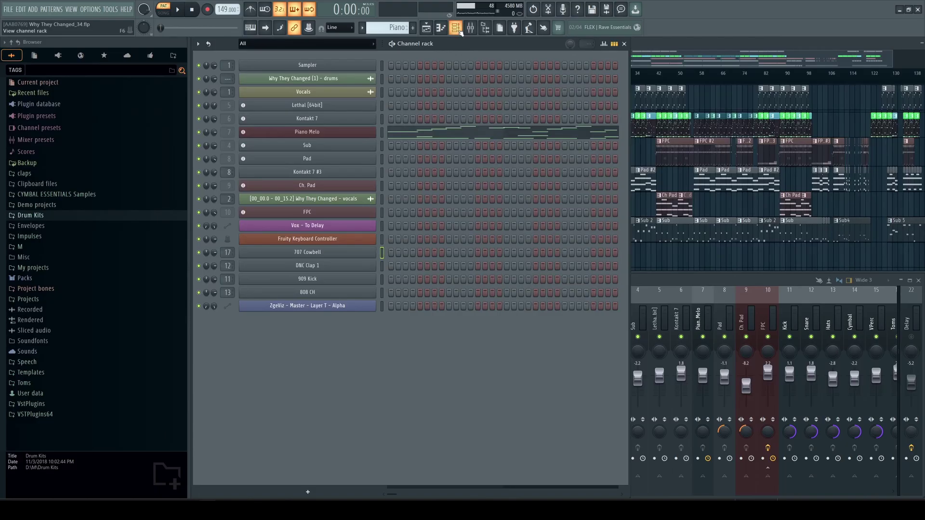
left_click(457, 28)
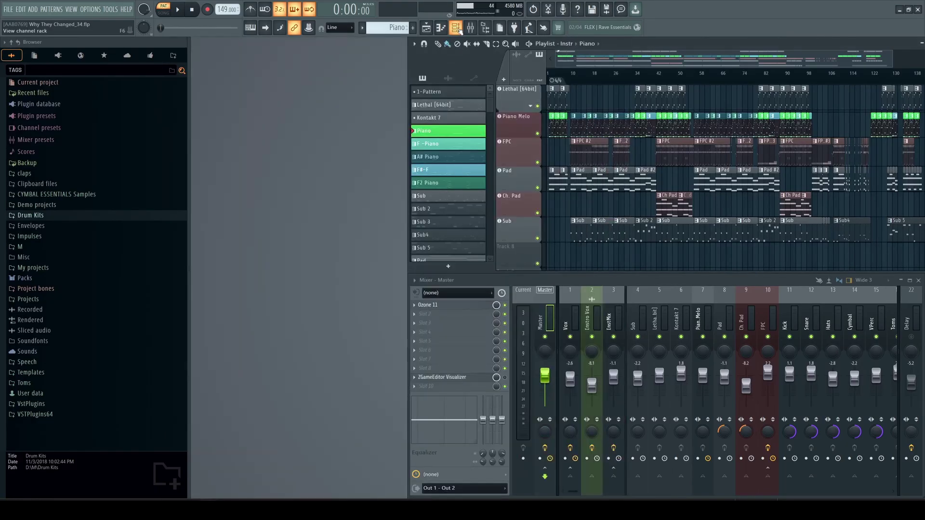
left_click(456, 28)
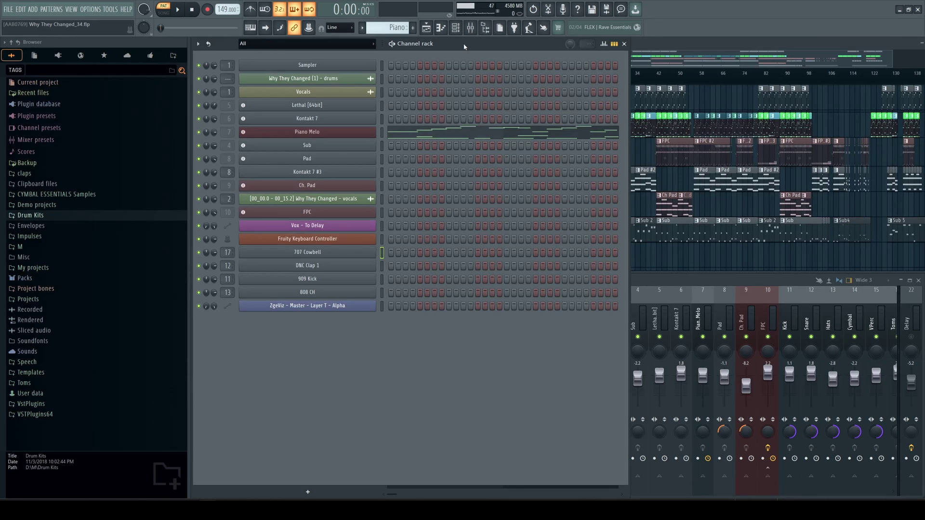
Look through the Channel rack with the display filter set to All, Audio, Automation and Unsorted, ending on All.
key("ctrl+a")
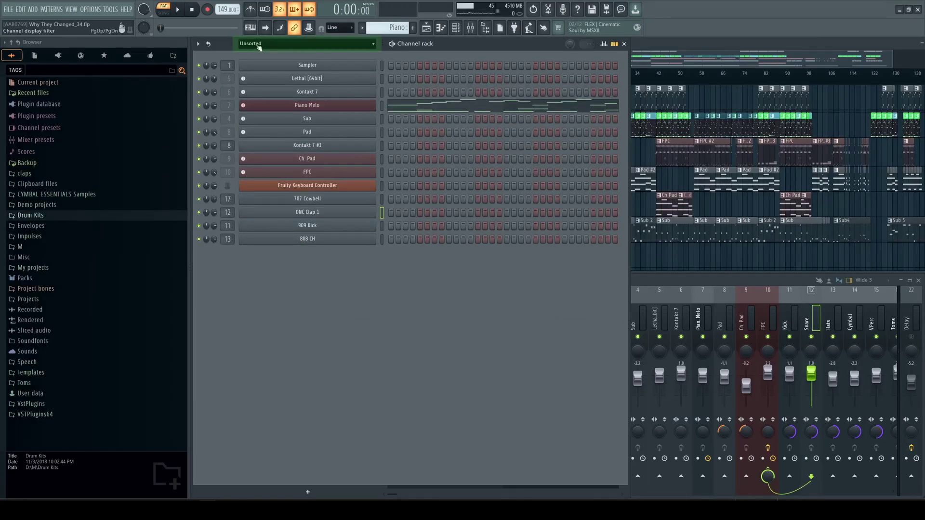
left_click(306, 48)
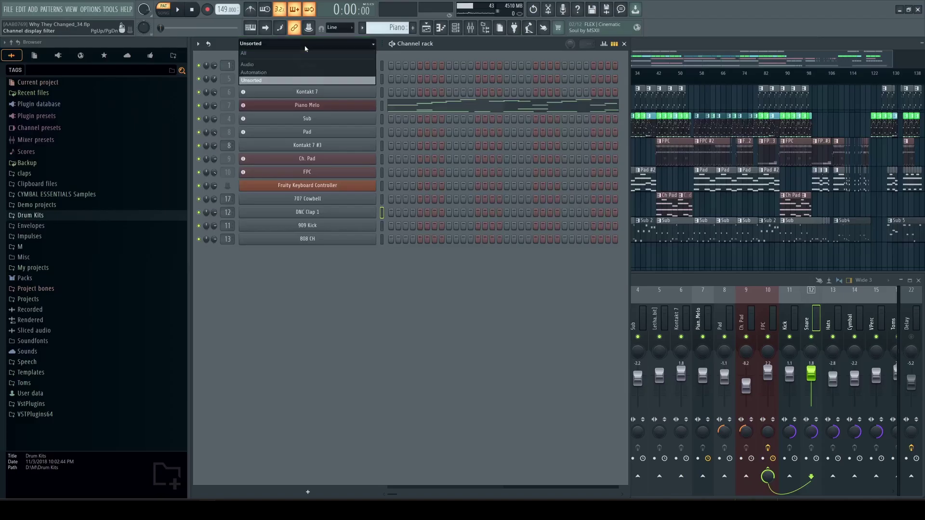
left_click(289, 53)
left_click(299, 43)
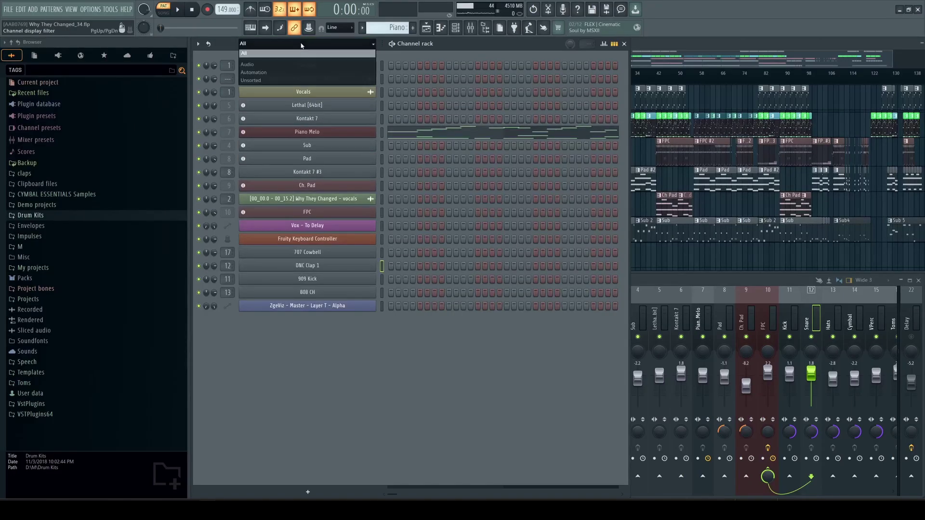
left_click(299, 64)
left_click(301, 43)
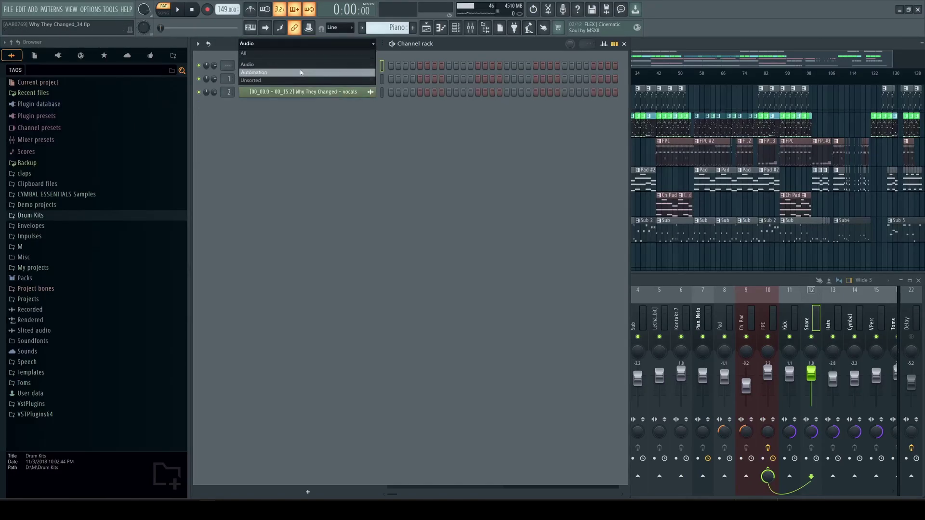
left_click(300, 72)
left_click(300, 43)
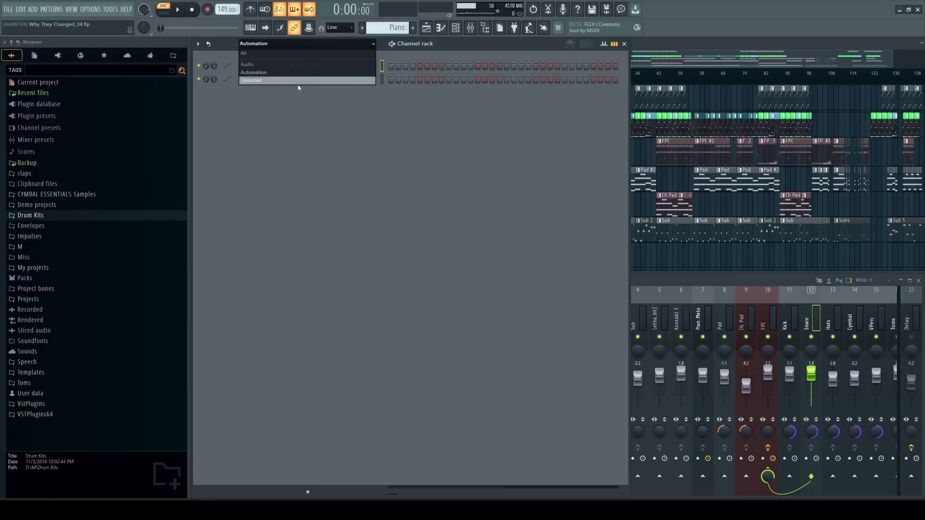
left_click(298, 80)
left_click(296, 43)
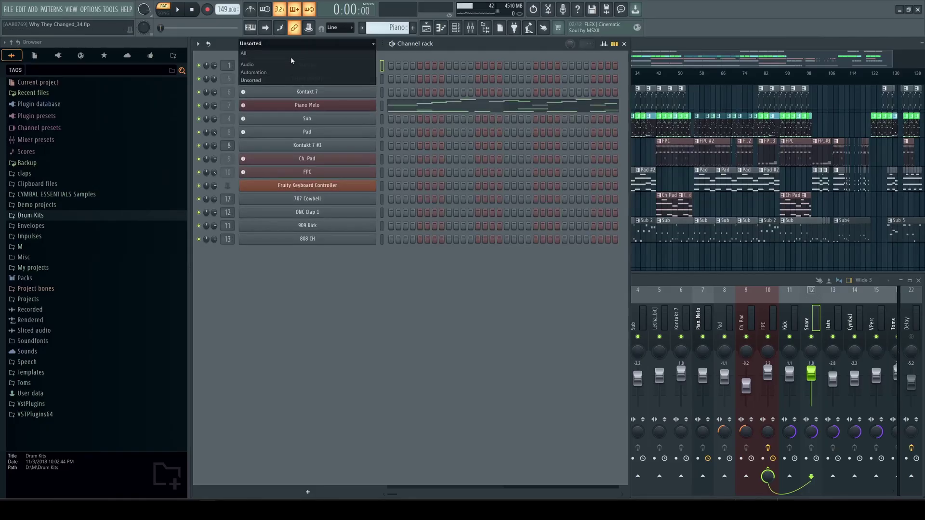
left_click(292, 53)
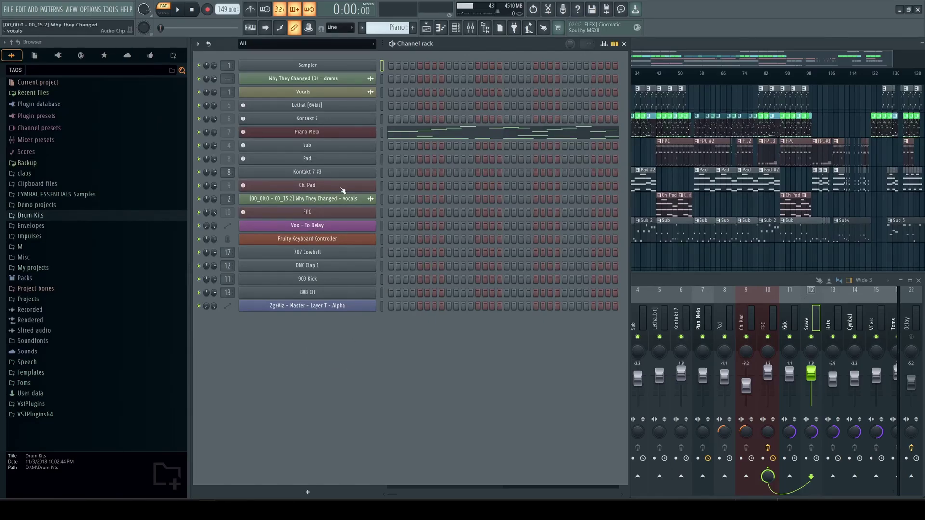
View the instrument interfaces of the Piano Melo, Sub and FPC channels one after another, closing each window.
left_click(313, 132)
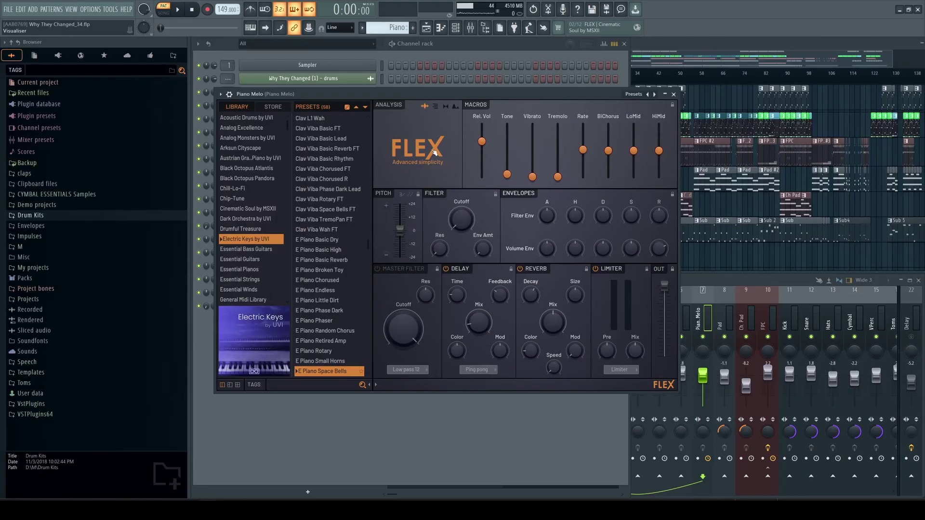
key("Escape")
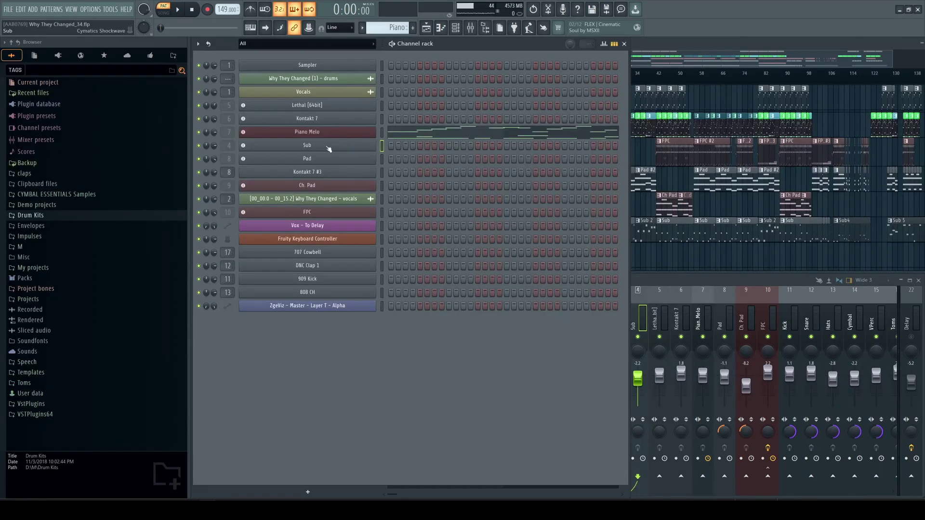
left_click(309, 145)
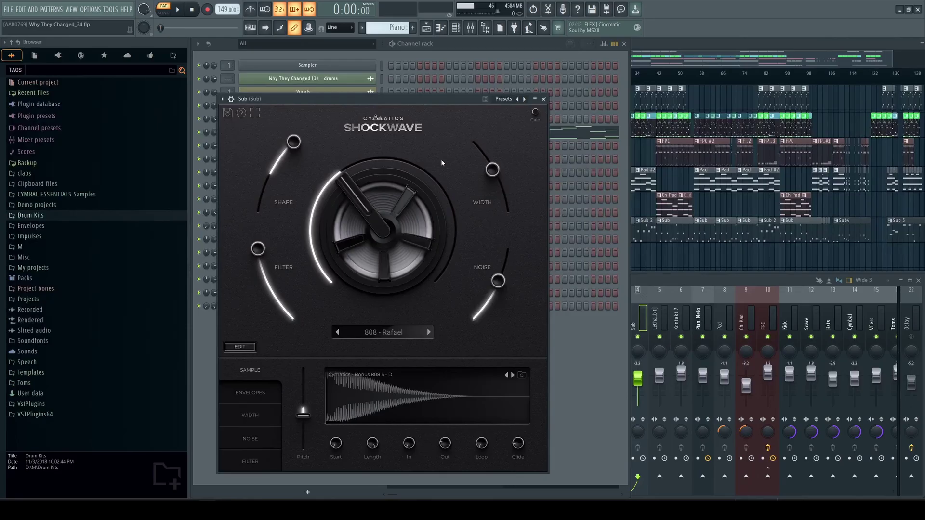
left_click(544, 99)
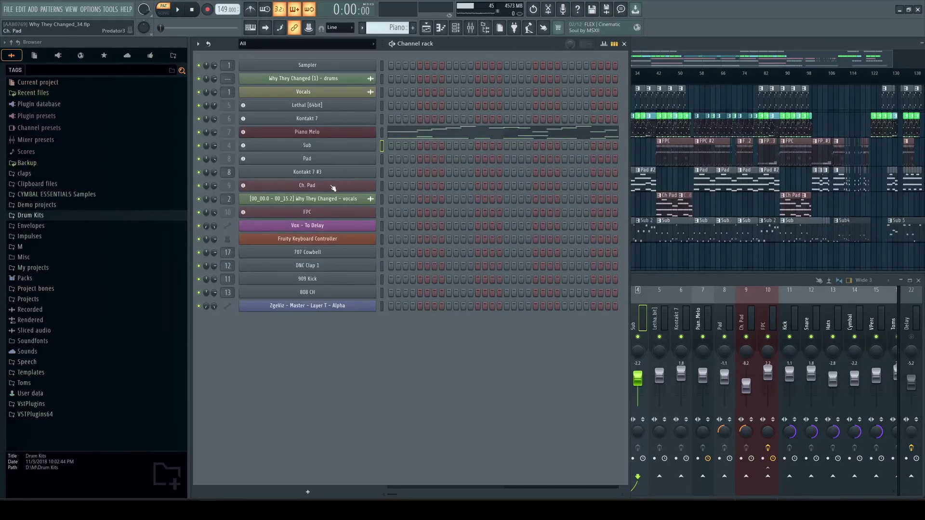
left_click(320, 216)
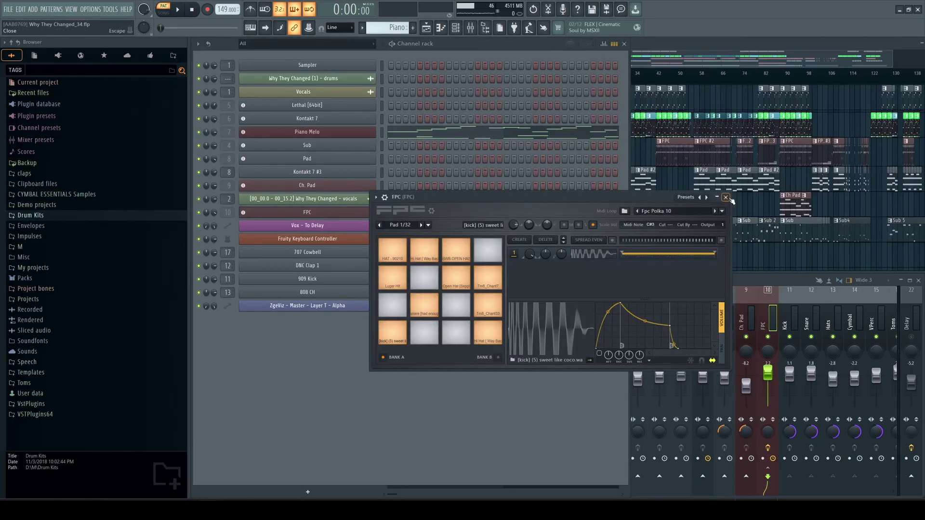
left_click(726, 197)
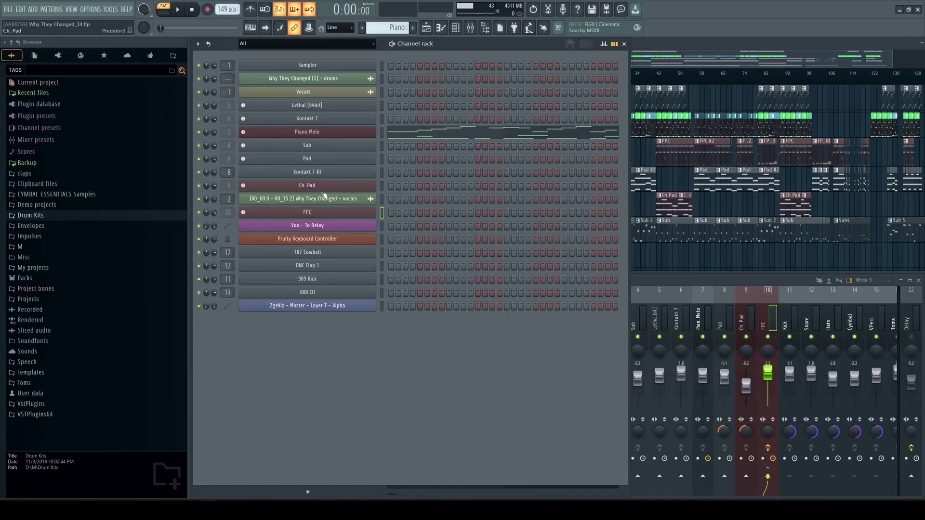
Examine the settings of the 707 Cowbell and DNC Clap 1 samples and the Vox - To Delay automation clip, closing each window.
left_click(329, 255)
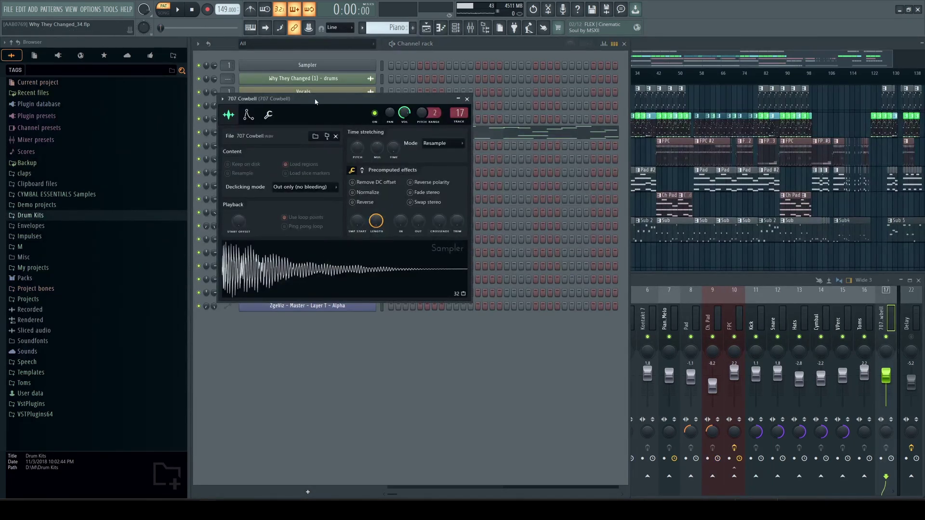
left_click_drag(315, 102, 354, 156)
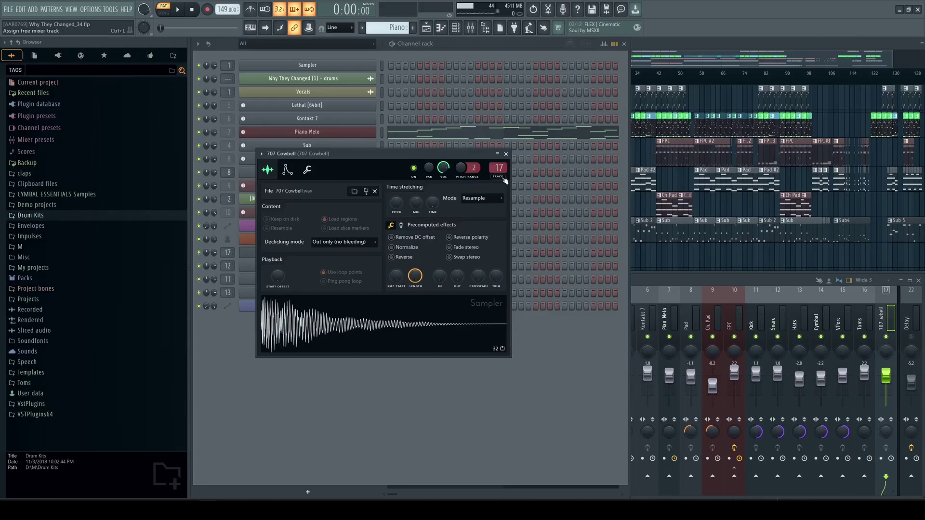
left_click(506, 153)
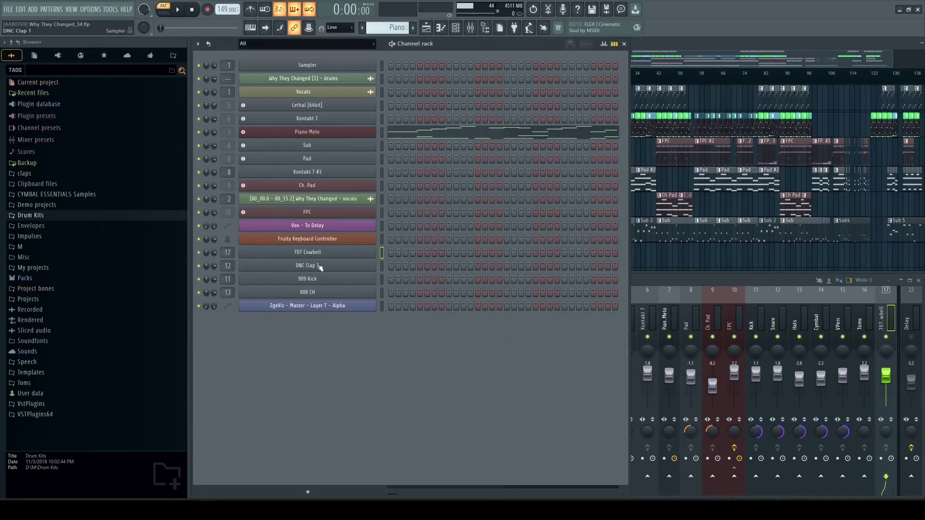
left_click(308, 271)
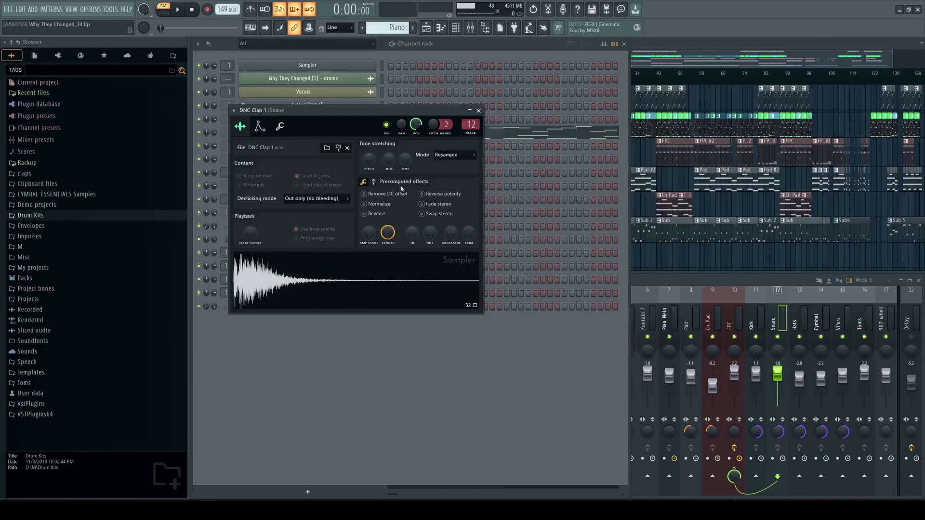
left_click(478, 111)
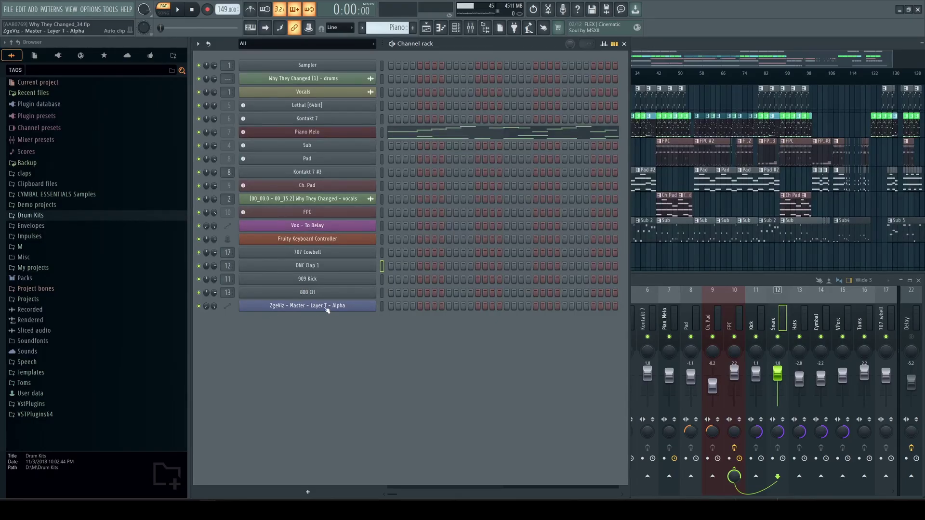
left_click(327, 229)
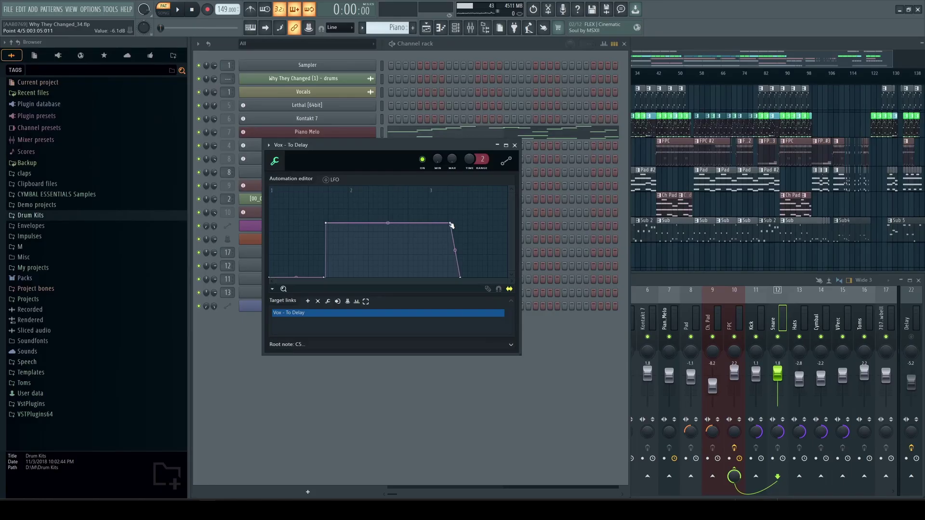
left_click(514, 145)
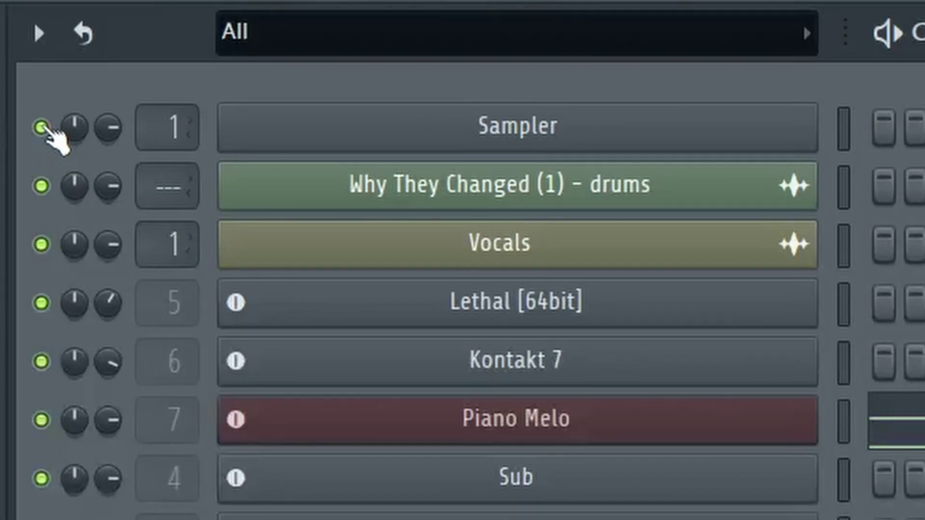
Mute and unmute the Sampler channel twice.
left_click(44, 128)
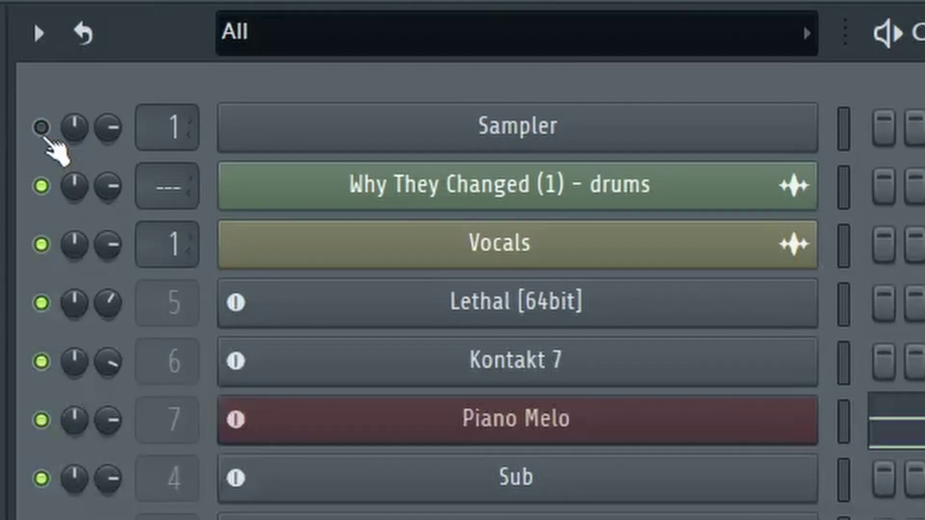
left_click(42, 129)
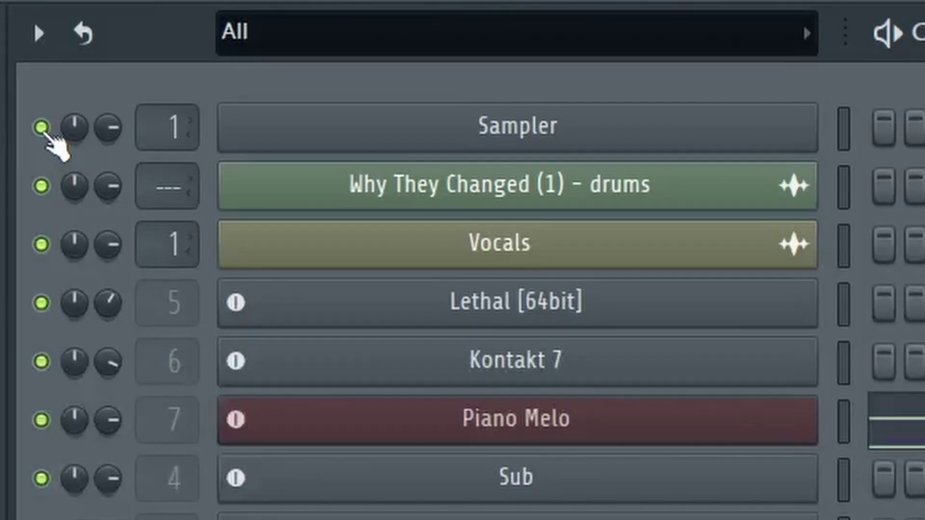
left_click(42, 130)
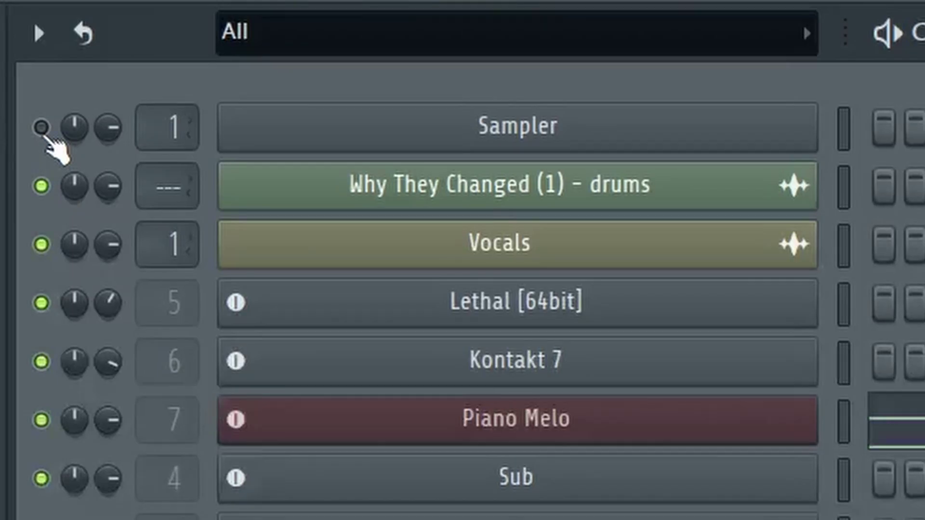
left_click(42, 129)
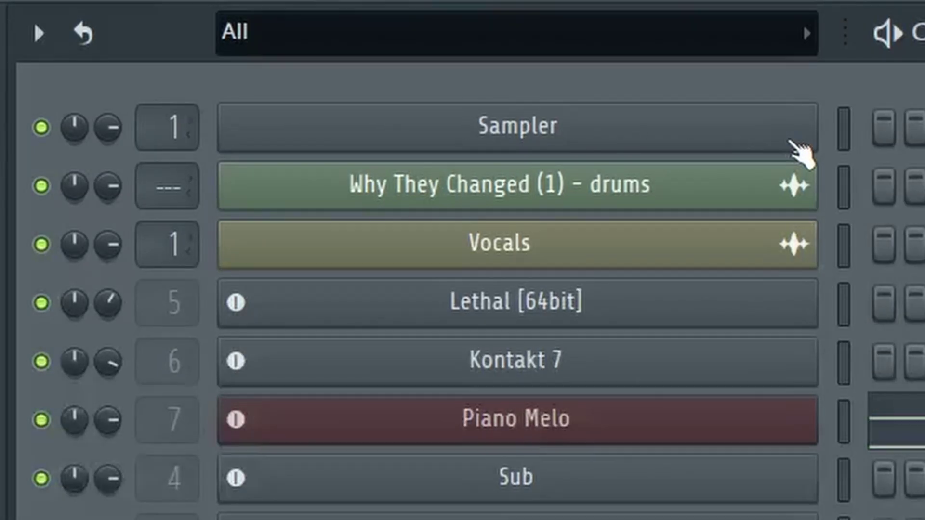
Select the Why They Changed (1) - drums channel, and switch the selection to the Sampler channel.
left_click(845, 188)
left_click(844, 132)
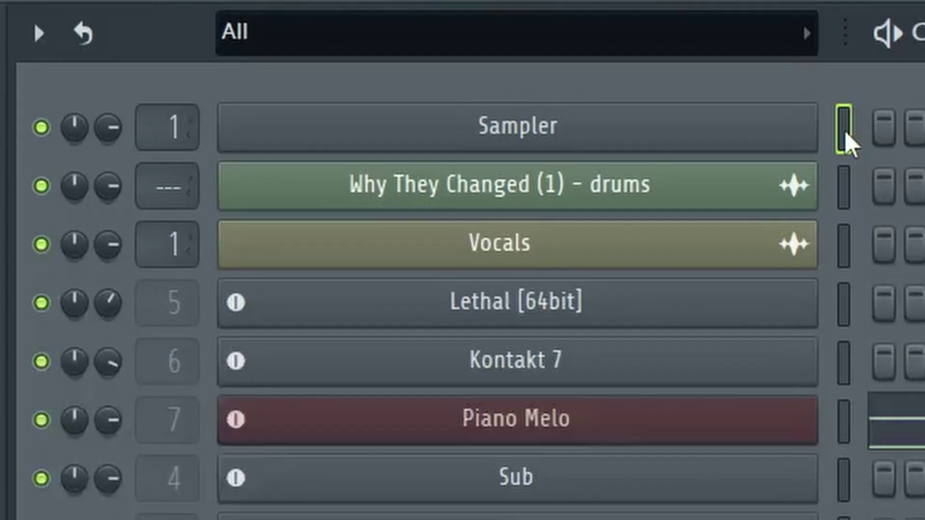
Switch the channel selection back and forth among Why They Changed (1) - drums, Vocals and Sampler, ending on Sampler.
left_click(846, 190)
left_click(842, 257)
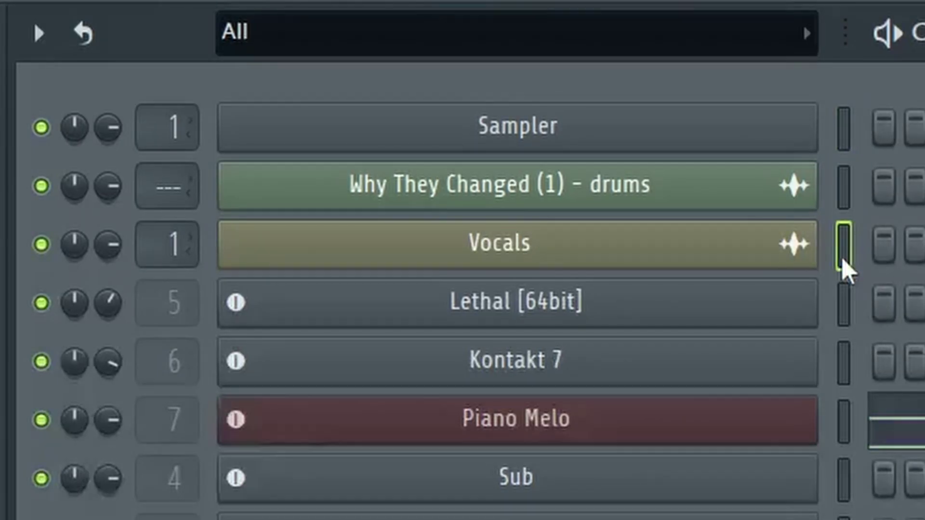
left_click(844, 188)
left_click(844, 129)
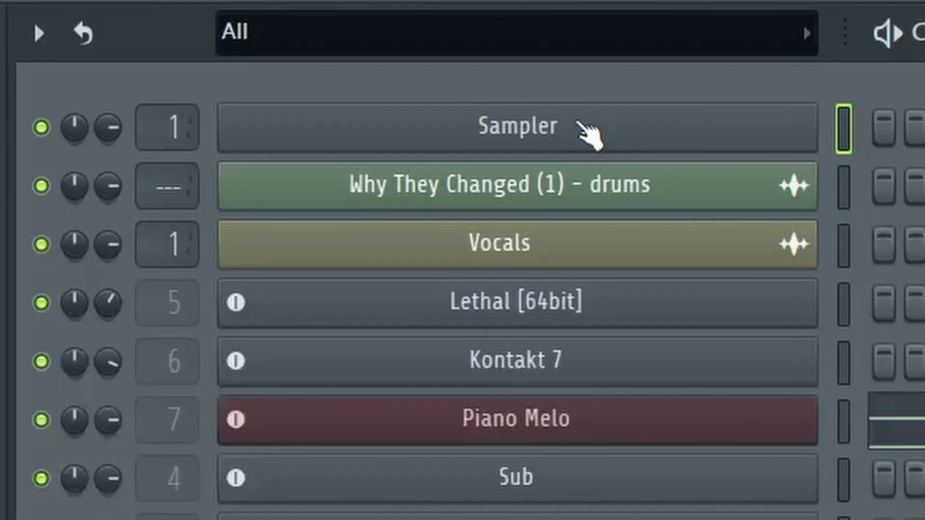
left_click(839, 188)
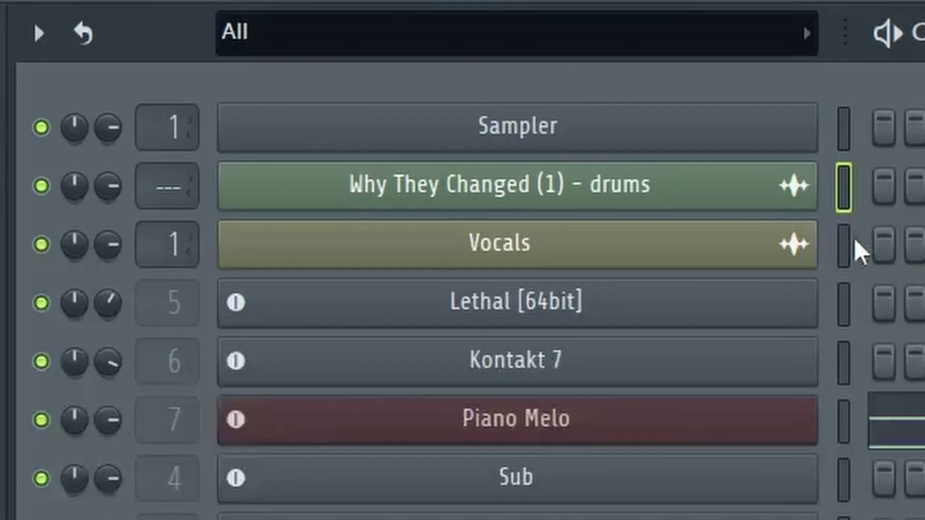
left_click(843, 243)
left_click(843, 130)
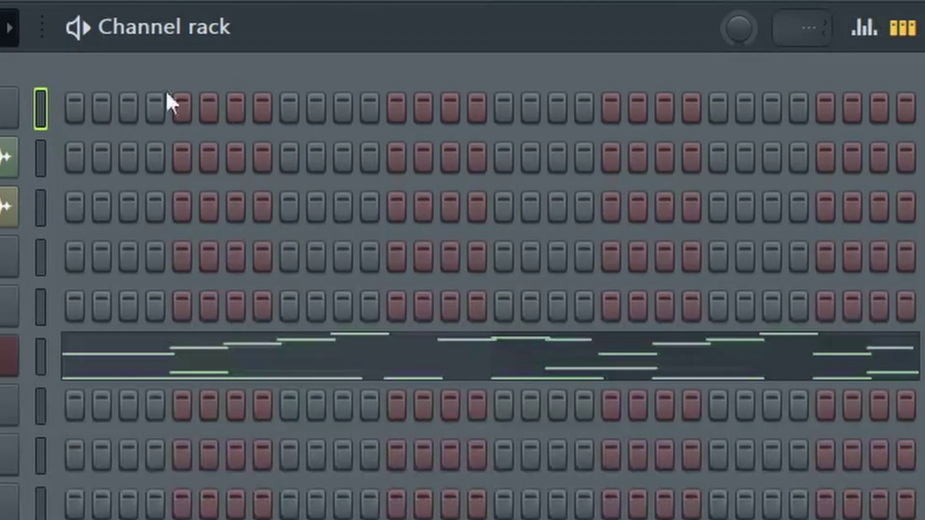
Select the Piano Melo channel and open its note pattern in the Piano roll.
left_click(39, 359)
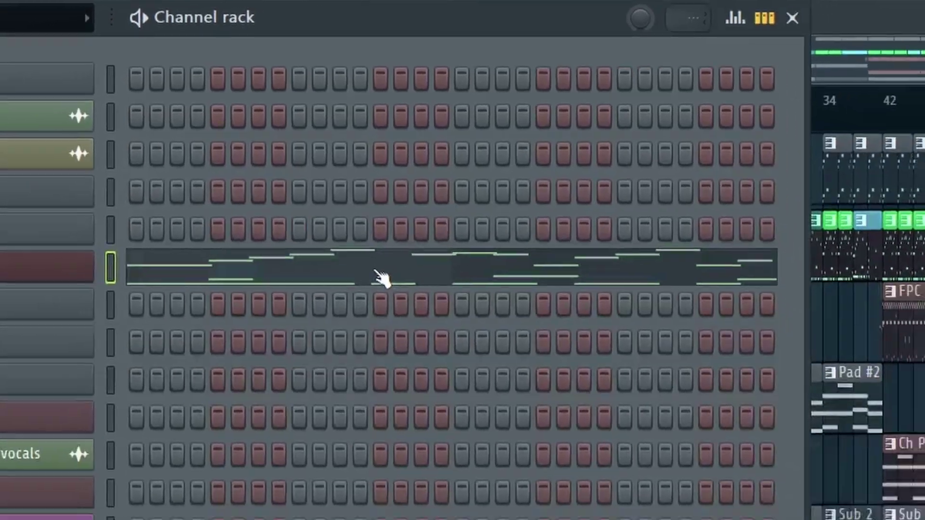
left_click(391, 362)
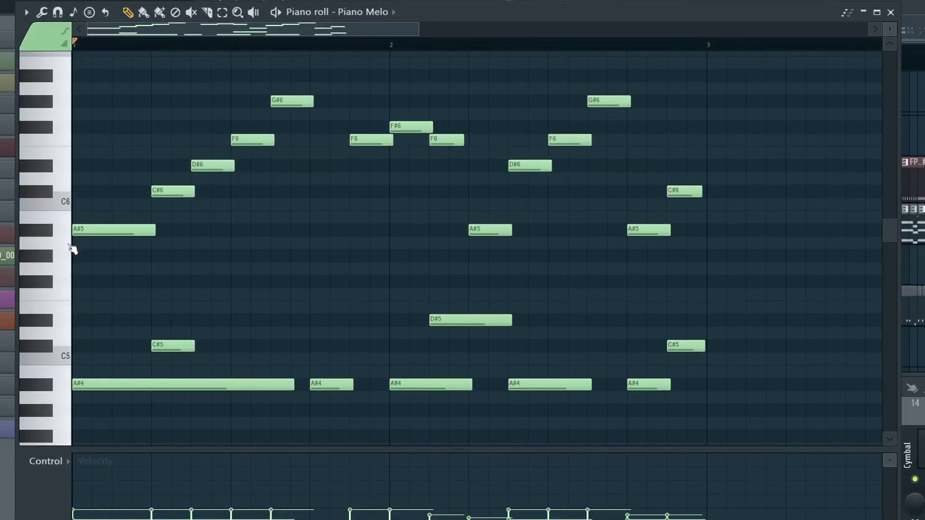